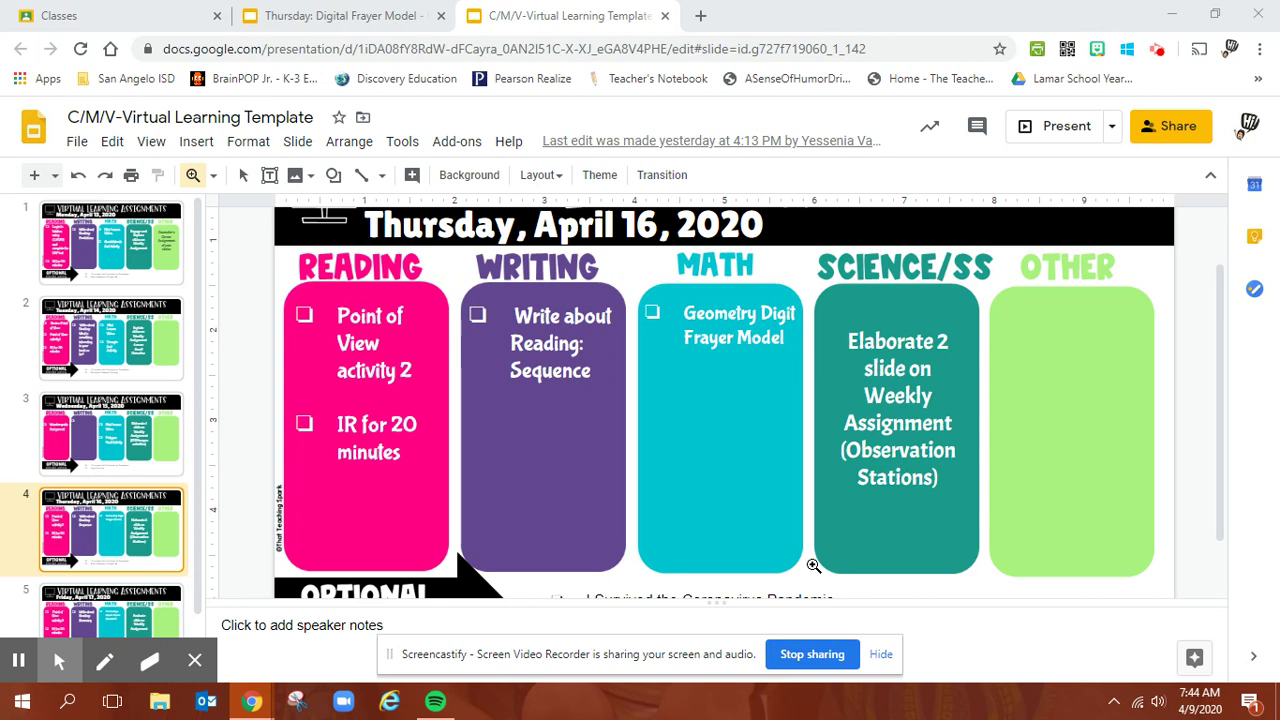
# In the Digital Frayer Model deck, page from the title slide to the three-frayer-models instructions slide
pyautogui.click(360, 20)
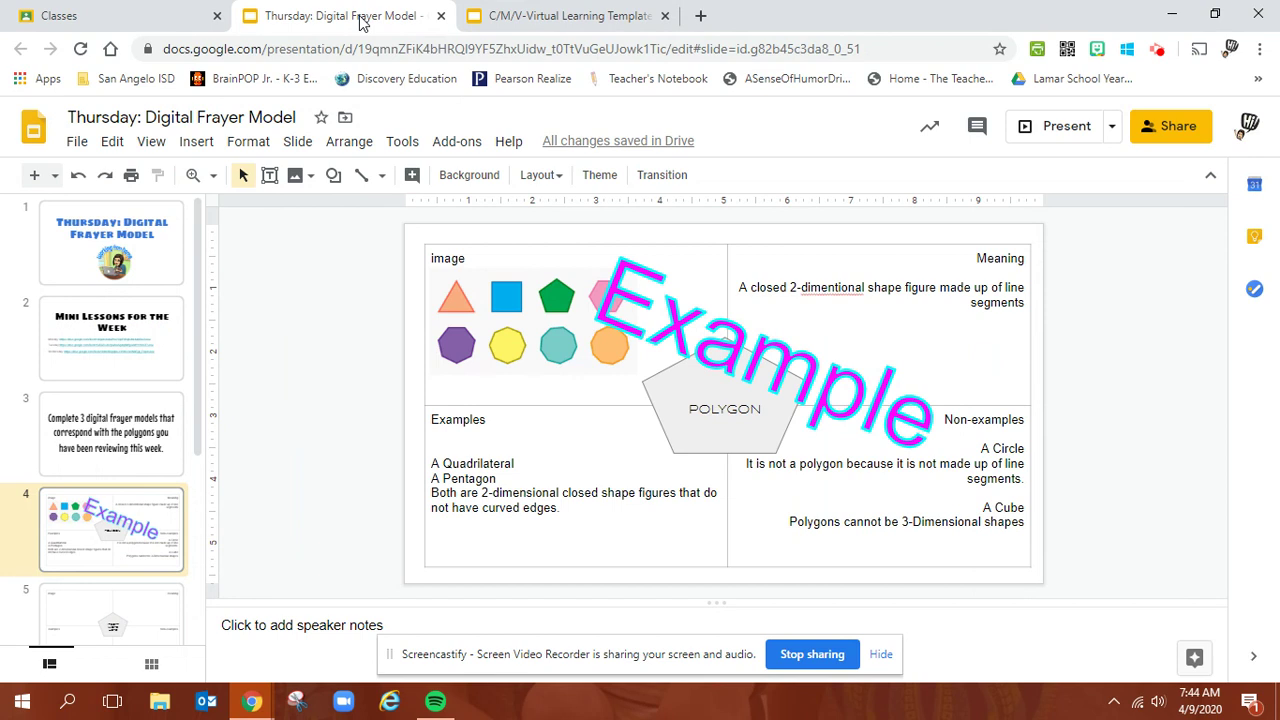
pyautogui.click(72, 263)
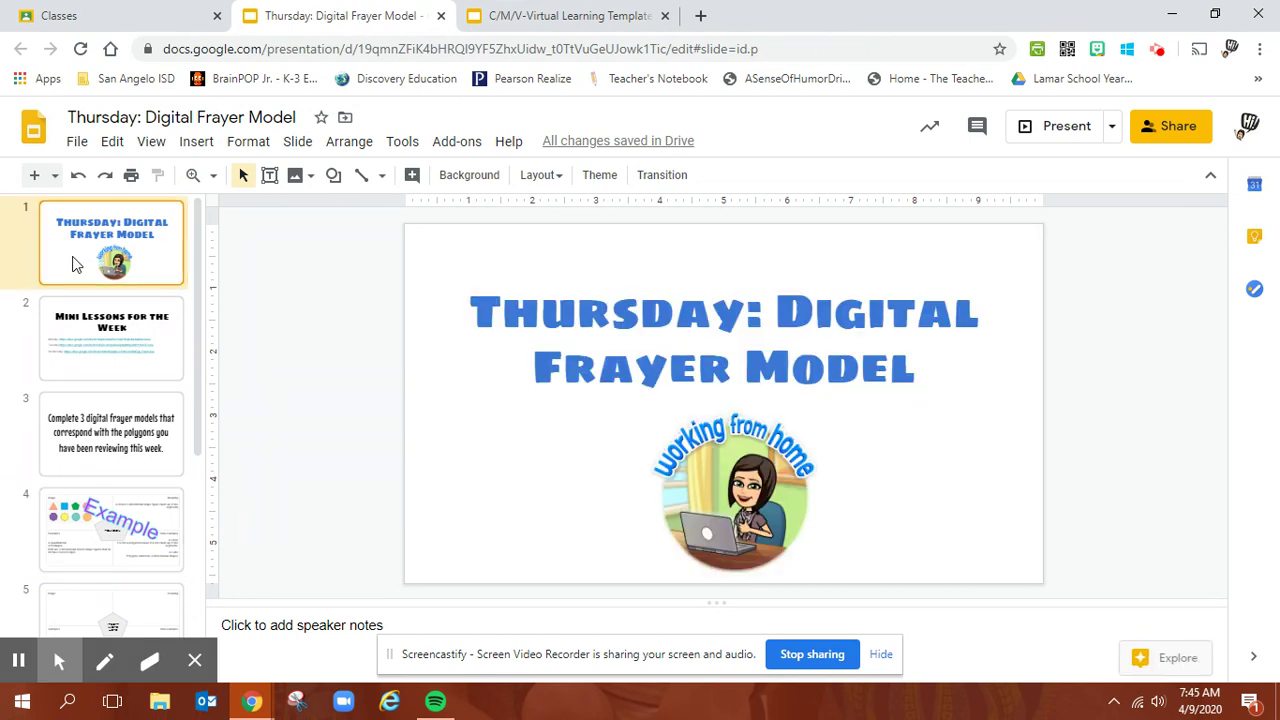
pyautogui.press('Down')
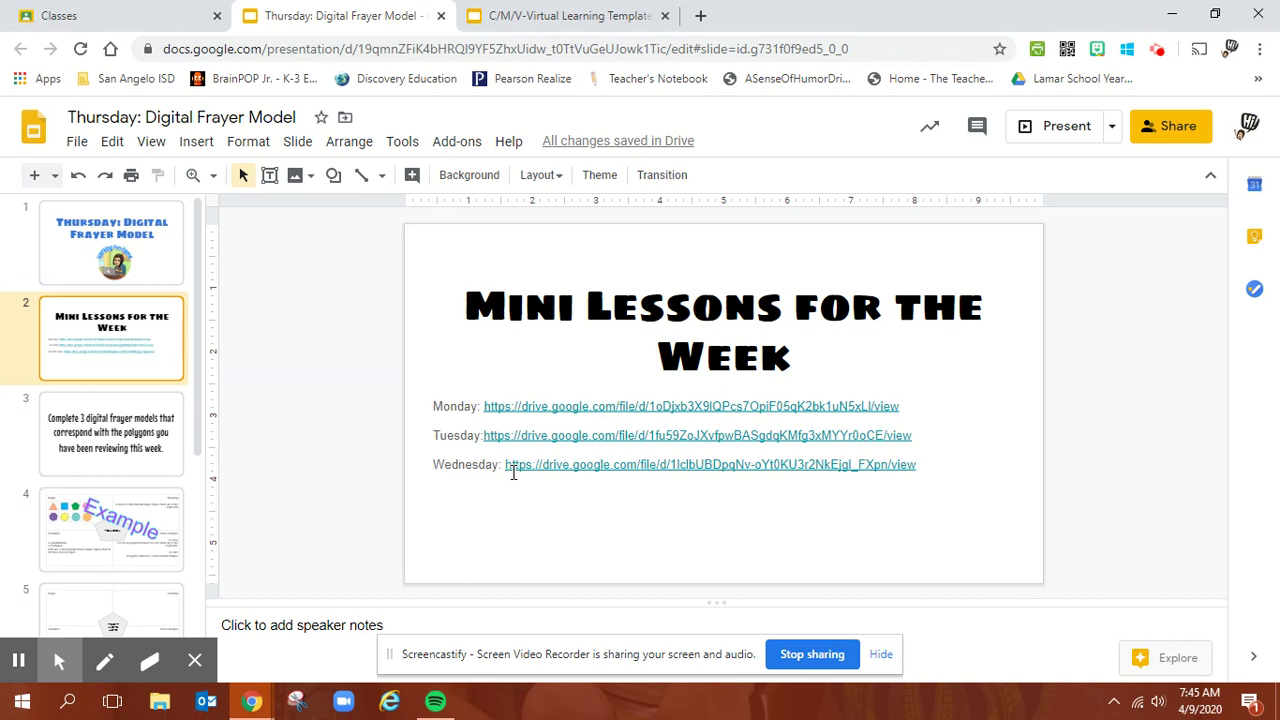
pyautogui.click(152, 450)
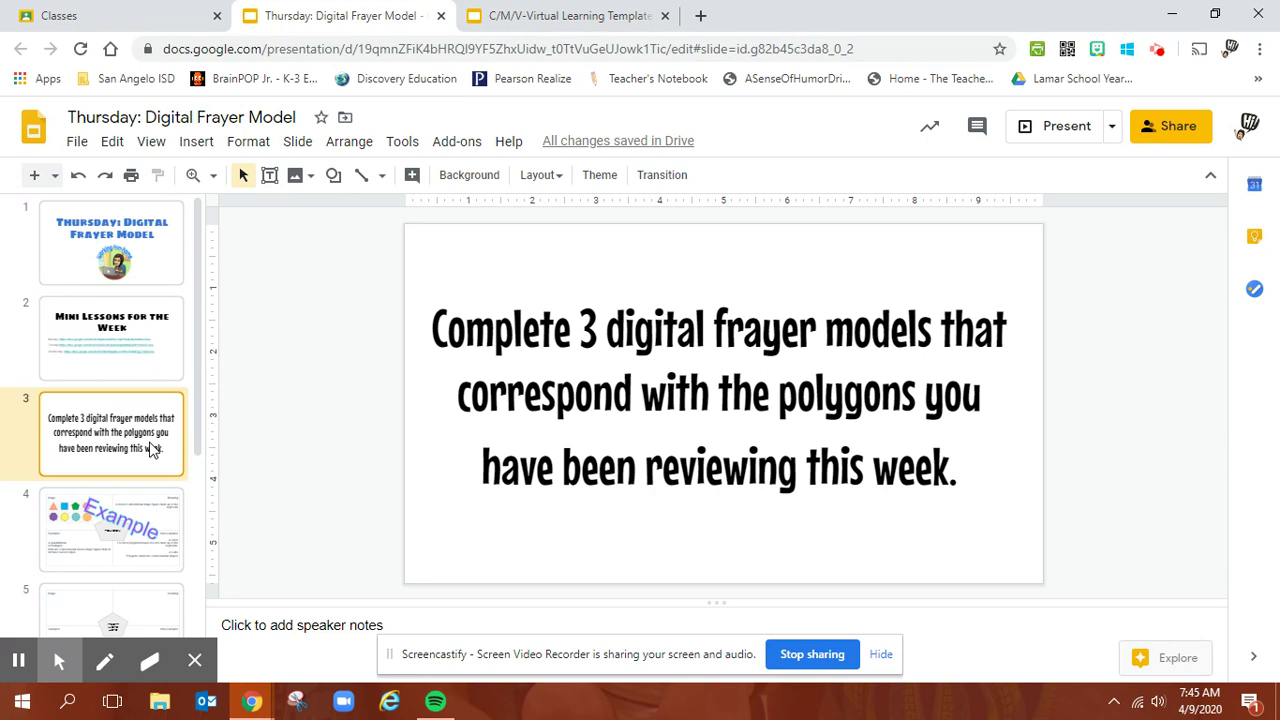
# Advance to the POLYGON example slide and browse the Shape and image insert menus without inserting
pyautogui.press('Down')
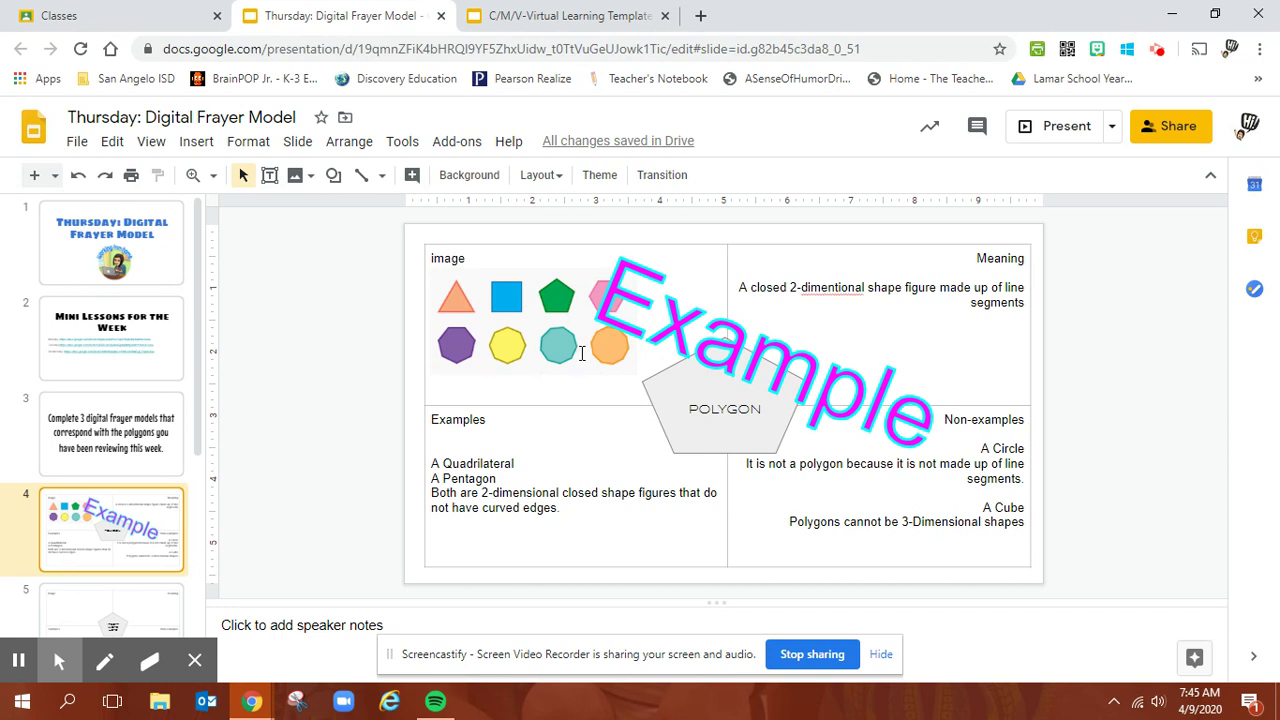
pyautogui.click(335, 178)
pyautogui.moveTo(379, 208)
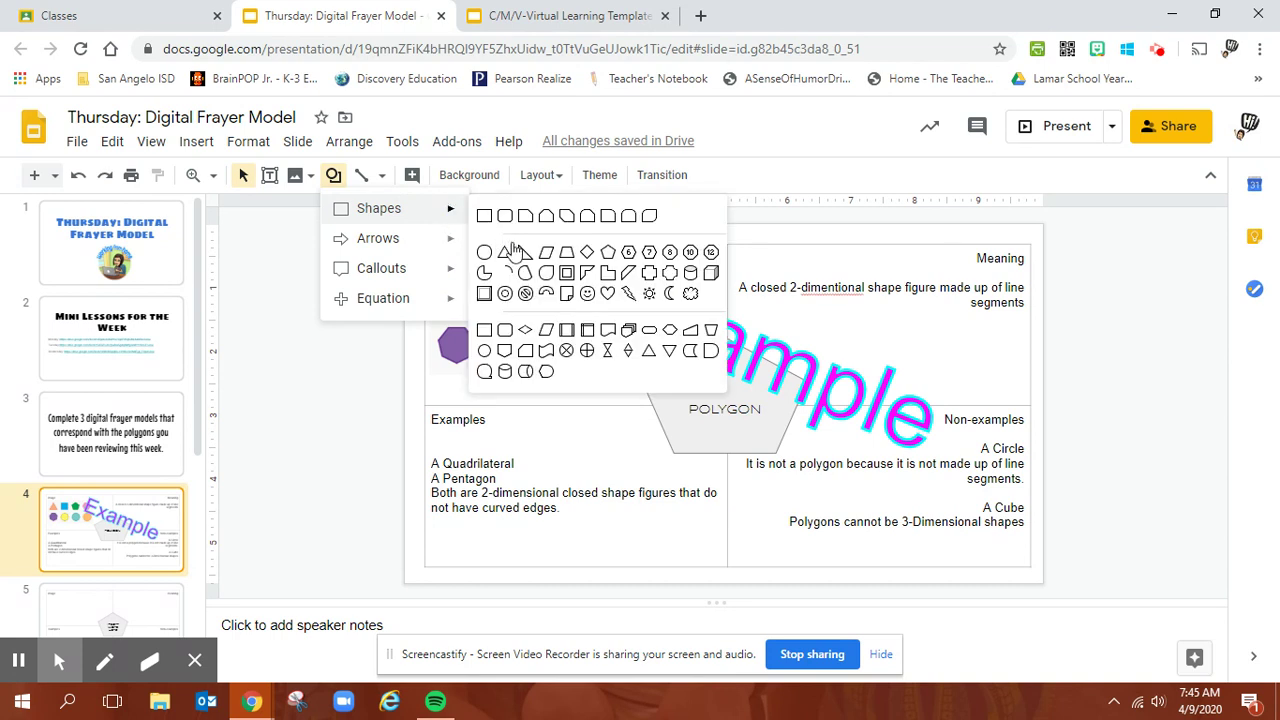
pyautogui.click(290, 273)
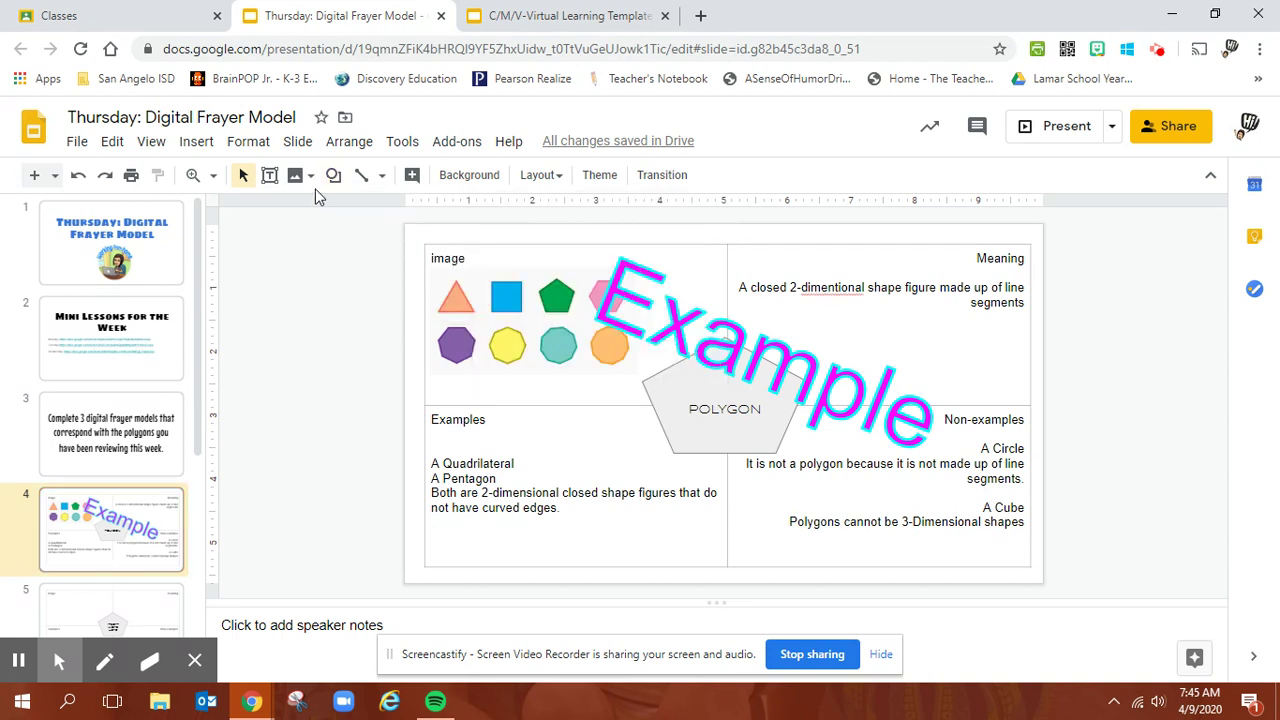
pyautogui.click(295, 176)
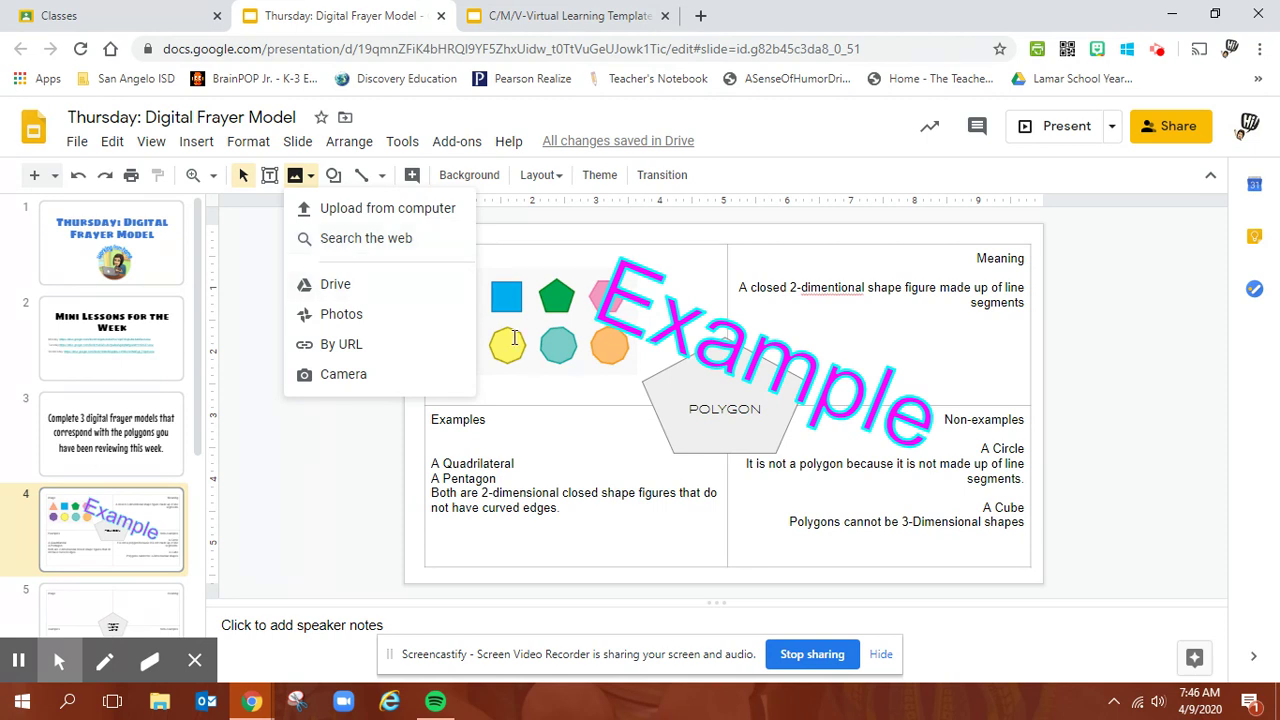
pyautogui.click(301, 474)
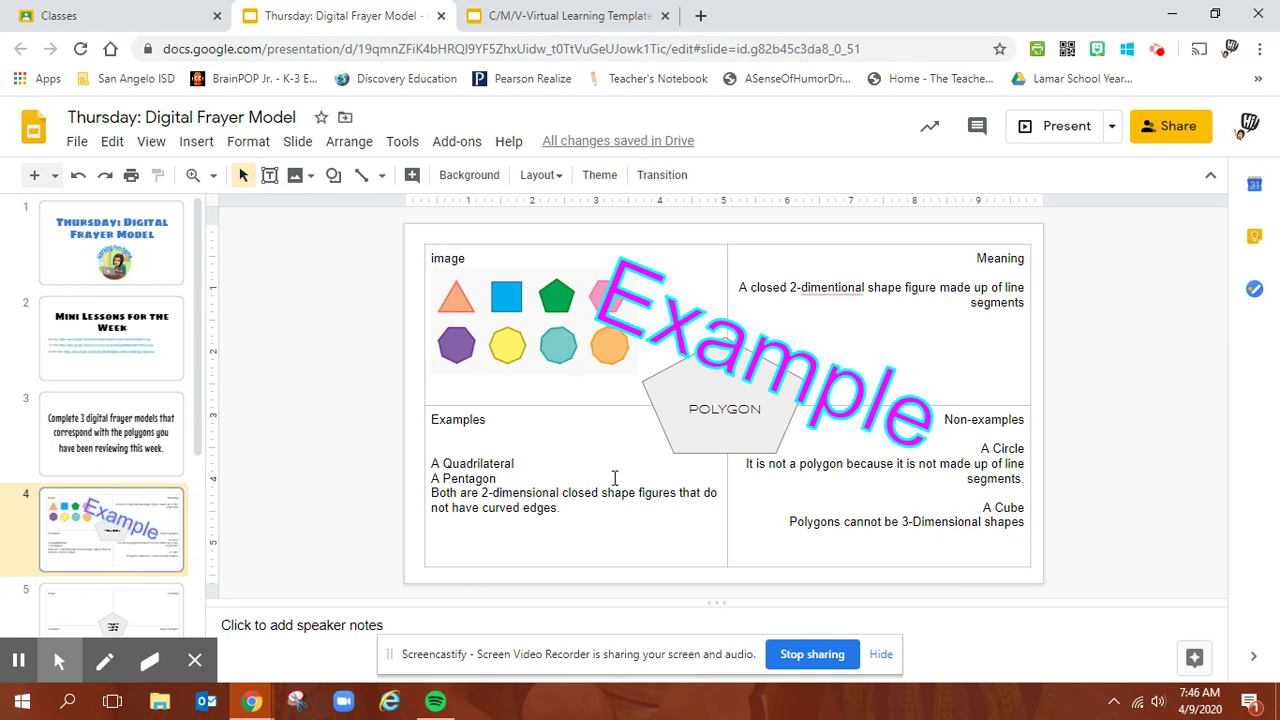
# Replace 'insert word here' in slide 5's pentagon with 'Triangles' and widen it to fit one line
pyautogui.scroll(-1, 150, 440)
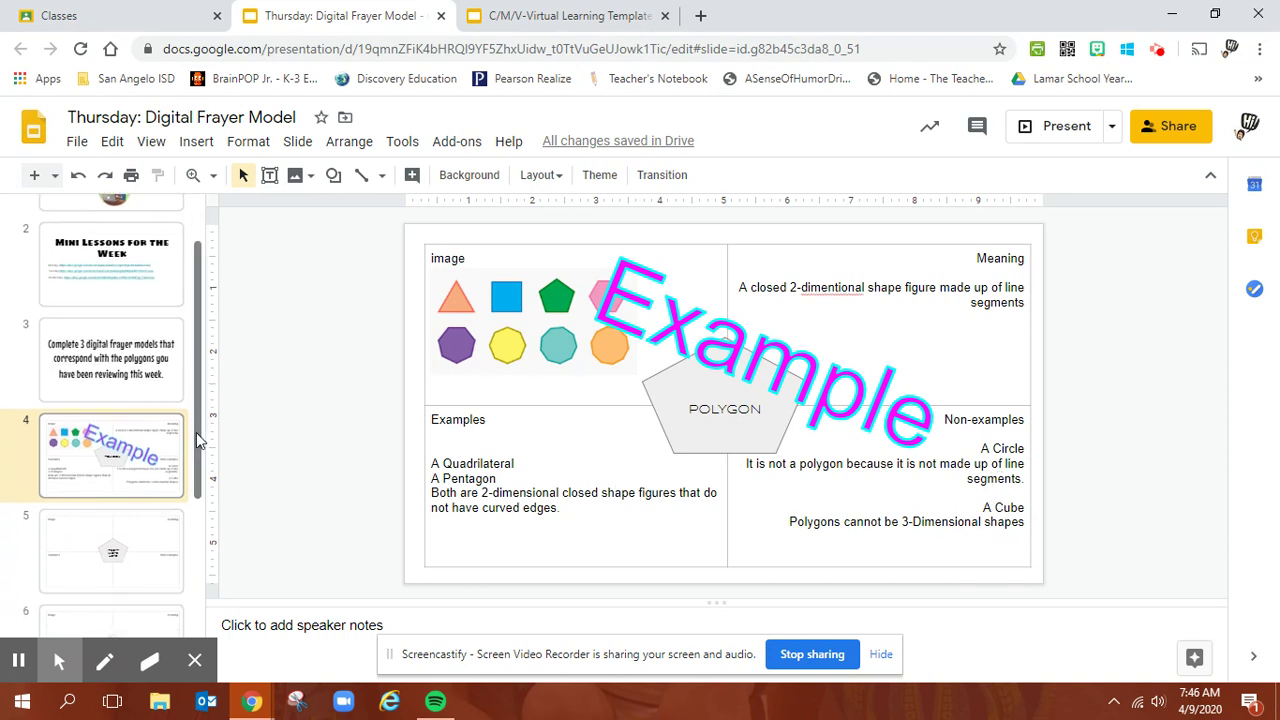
pyautogui.click(141, 562)
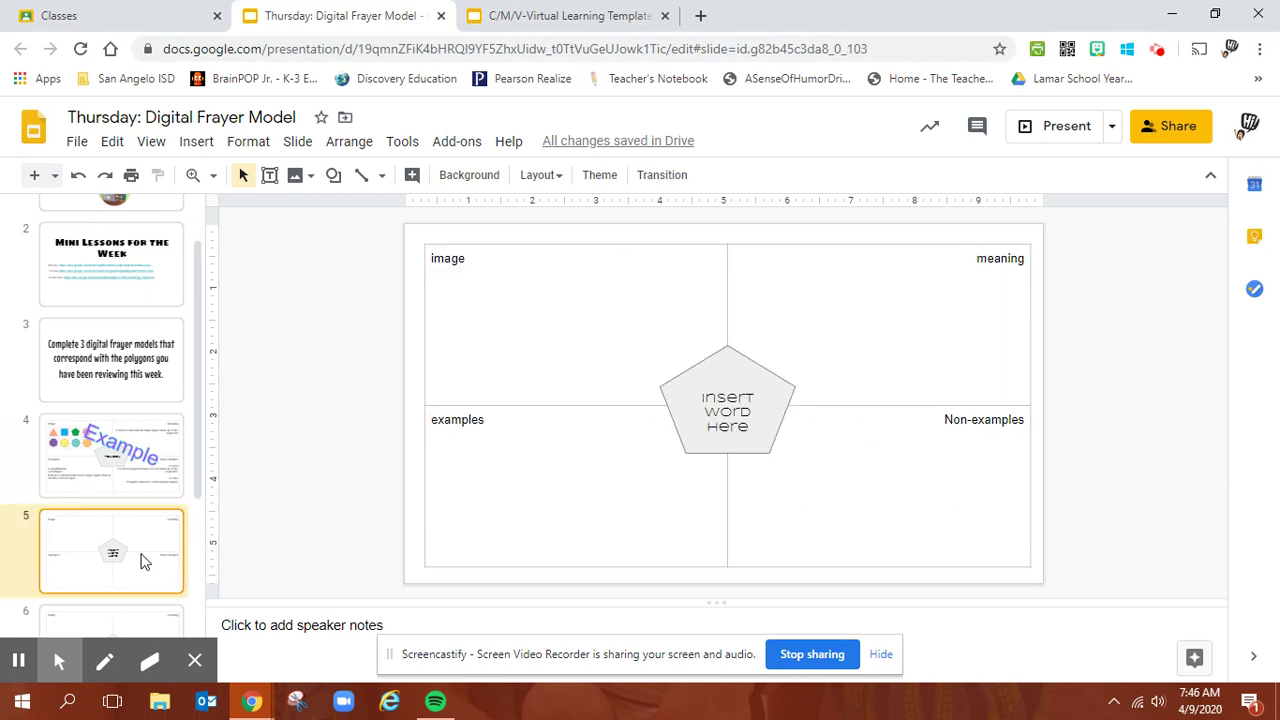
pyautogui.click(741, 410)
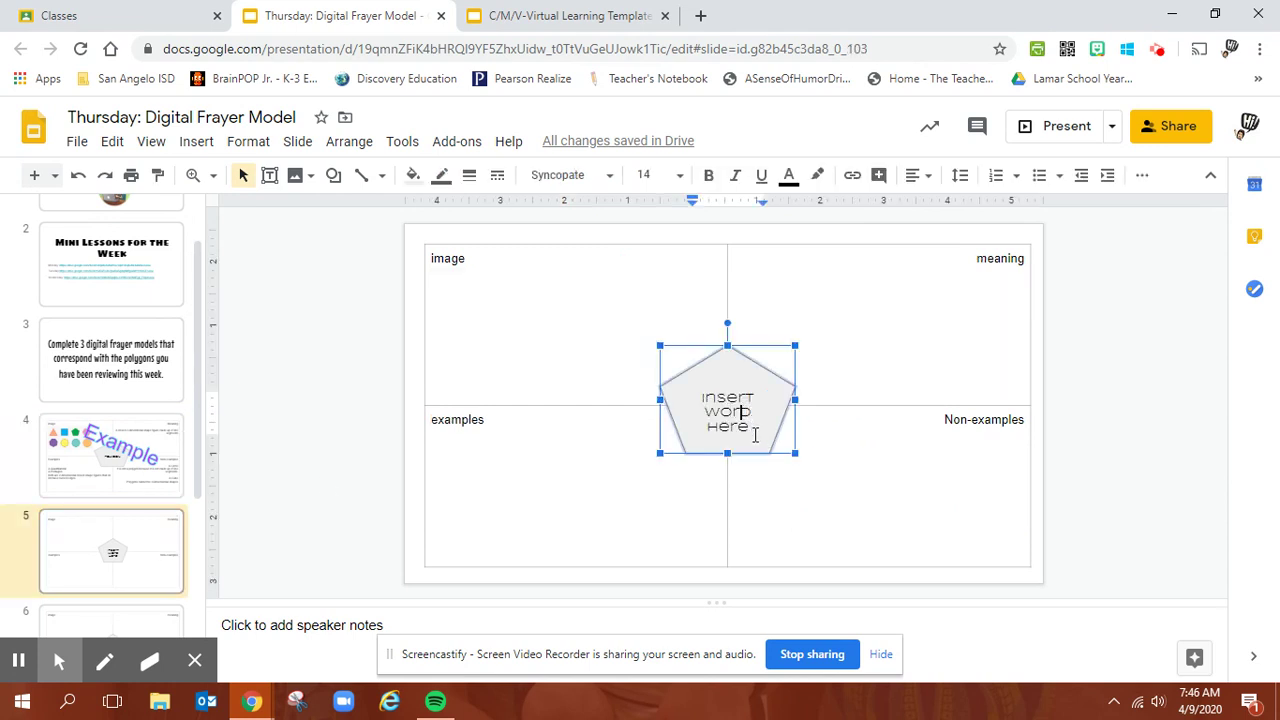
pyautogui.moveTo(754, 432); pyautogui.dragTo(695, 387)
pyautogui.write('Tria')
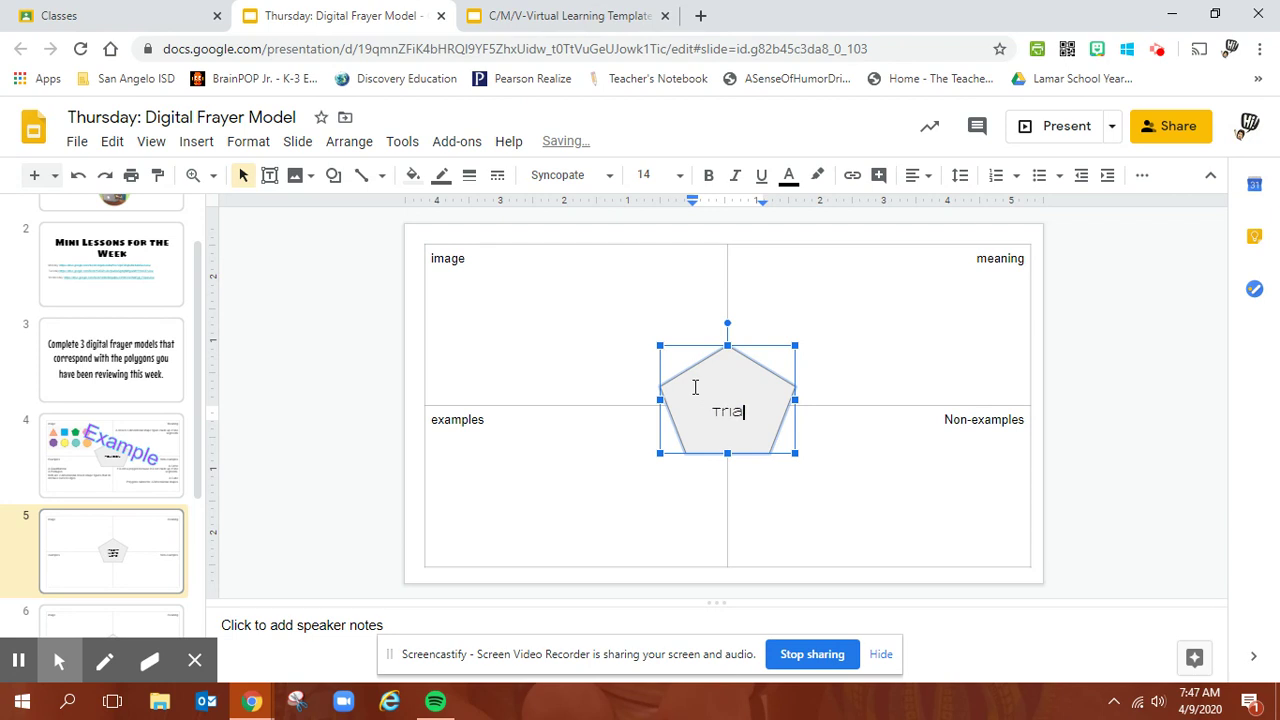
pyautogui.write('ngles')
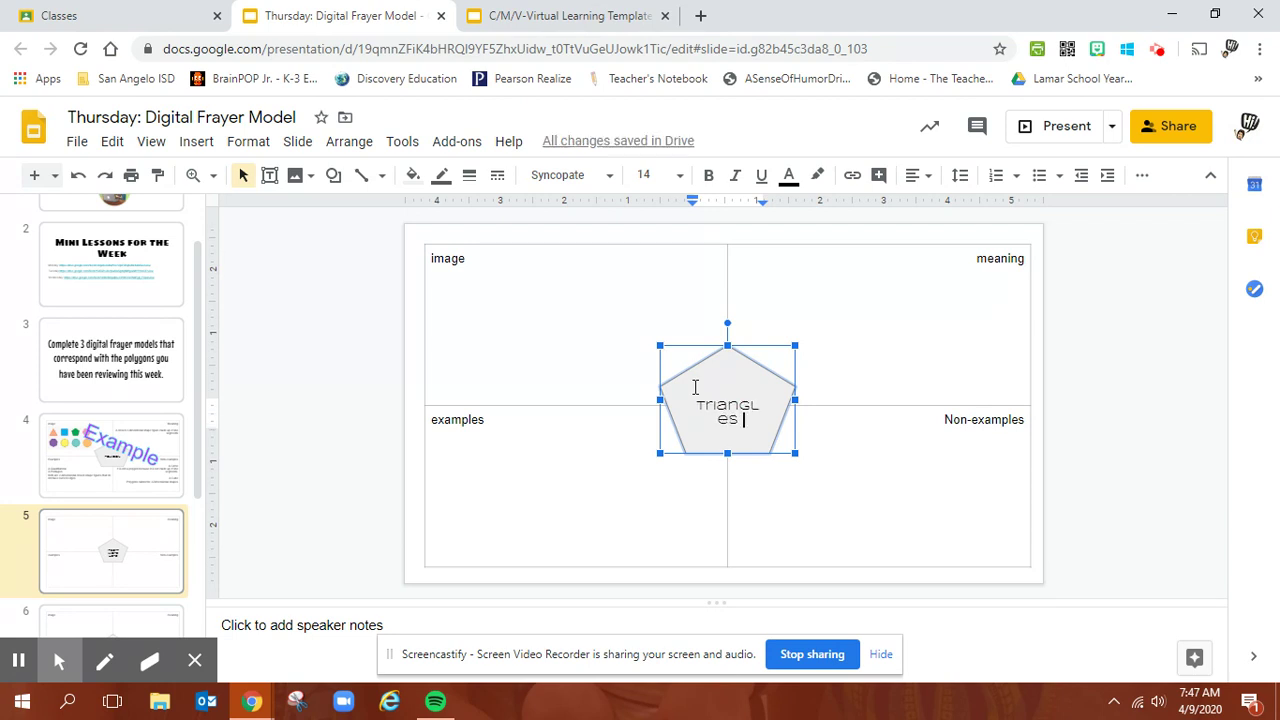
pyautogui.moveTo(792, 402); pyautogui.dragTo(814, 402)
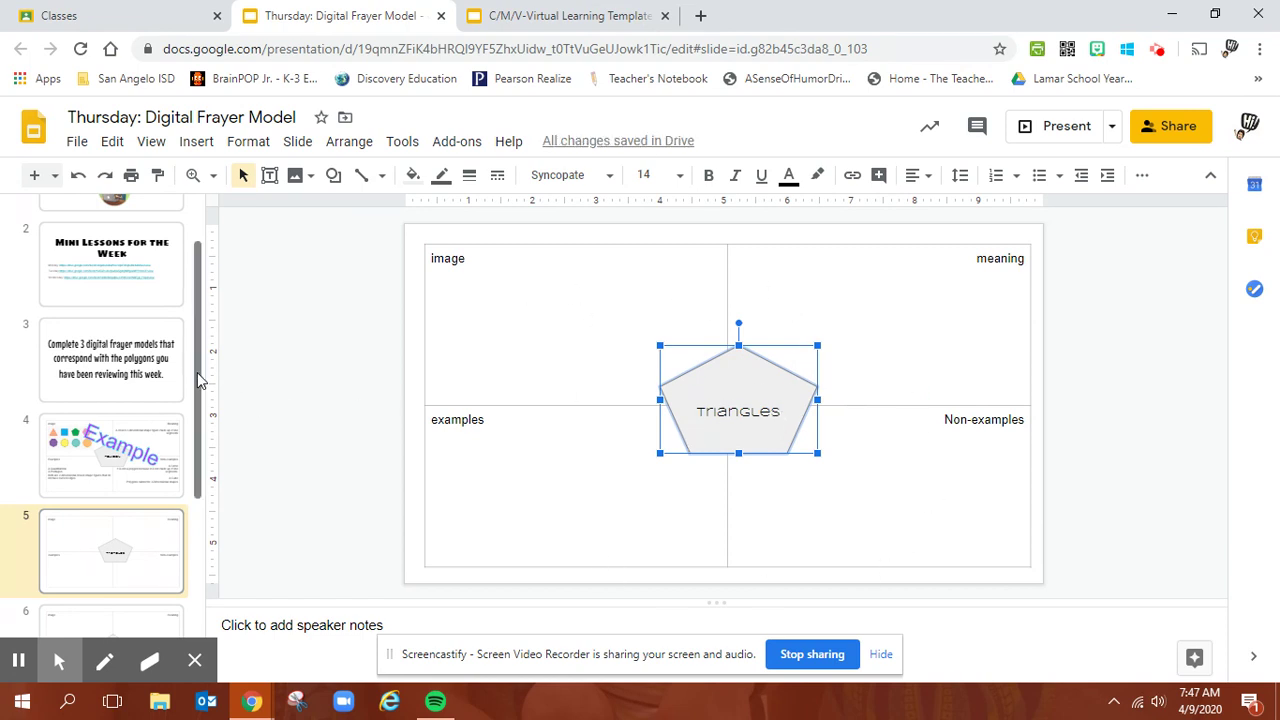
pyautogui.scroll(-3, 190, 491)
pyautogui.scroll(-2, 190, 530)
# Flip between the Triangles model and the second and third blank Frayer slides to compare layouts
pyautogui.click(128, 397)
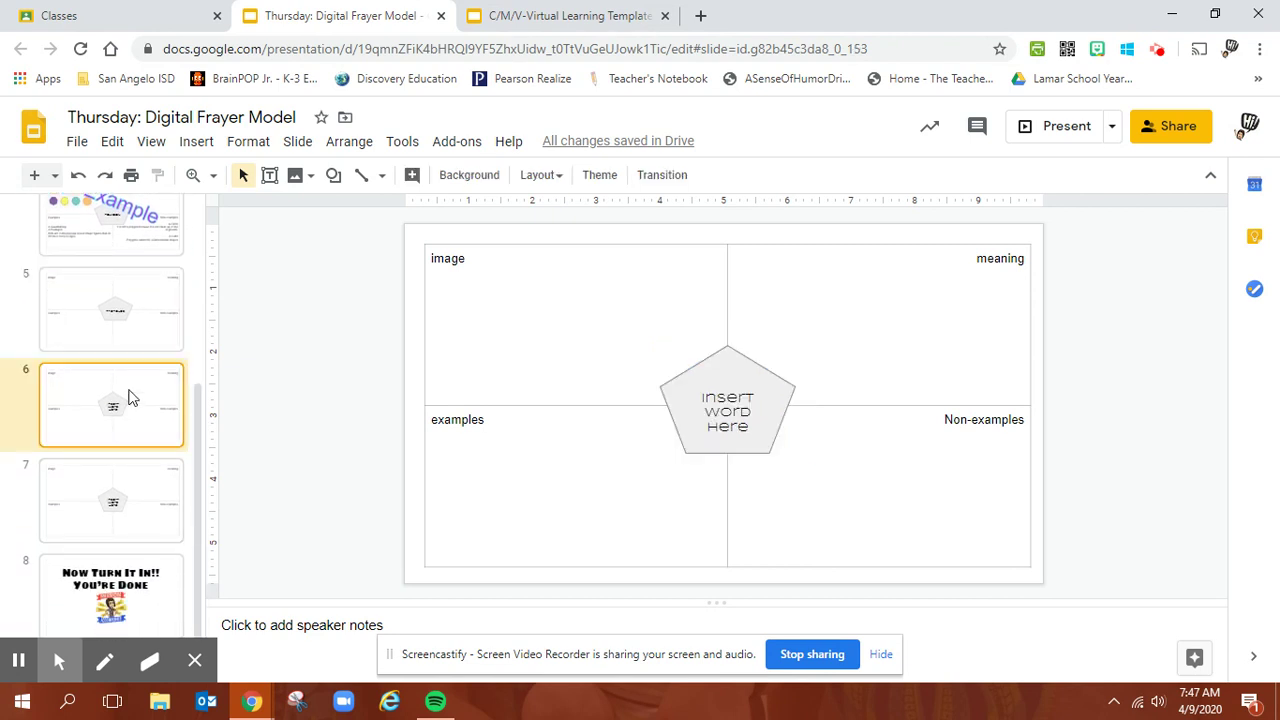
pyautogui.click(143, 322)
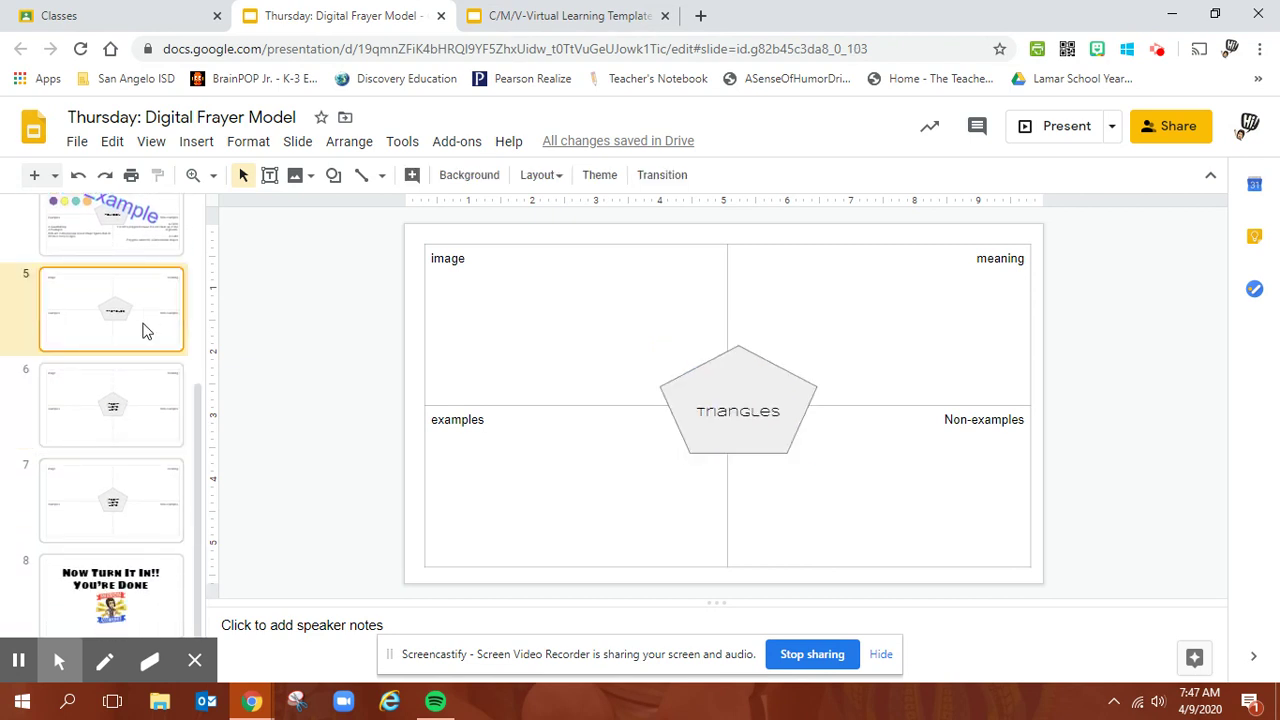
pyautogui.click(141, 398)
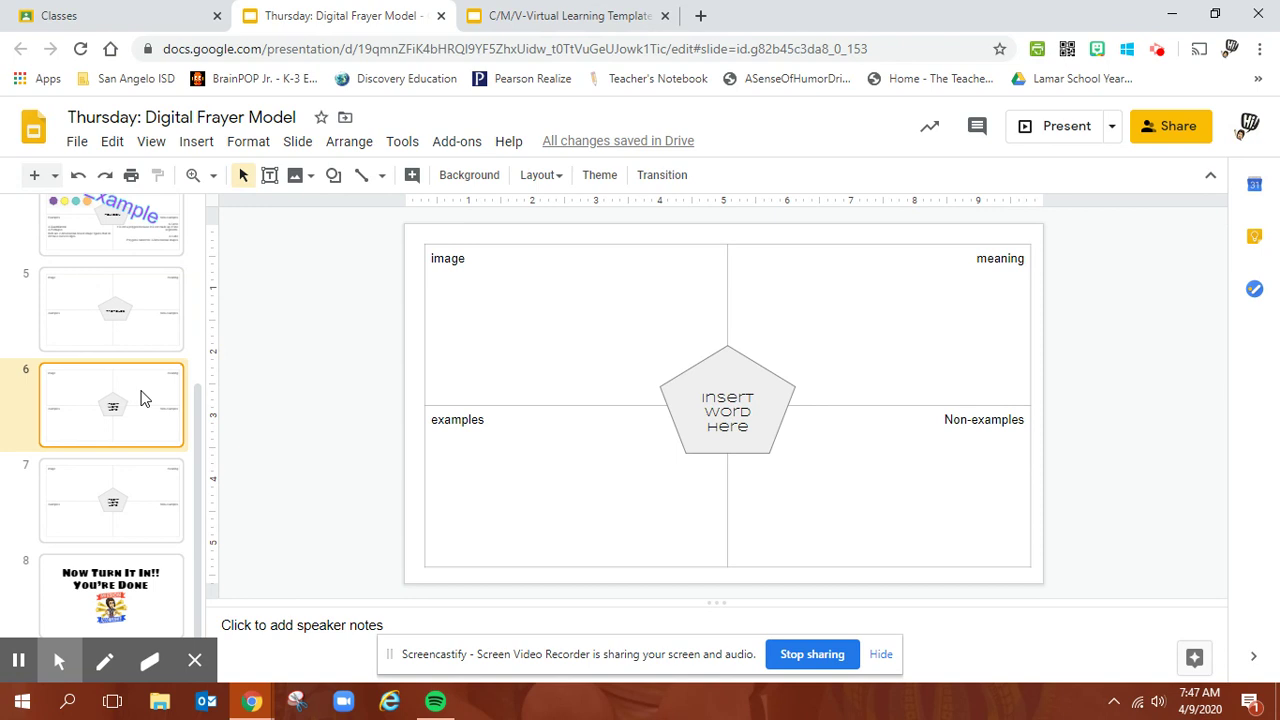
pyautogui.click(112, 505)
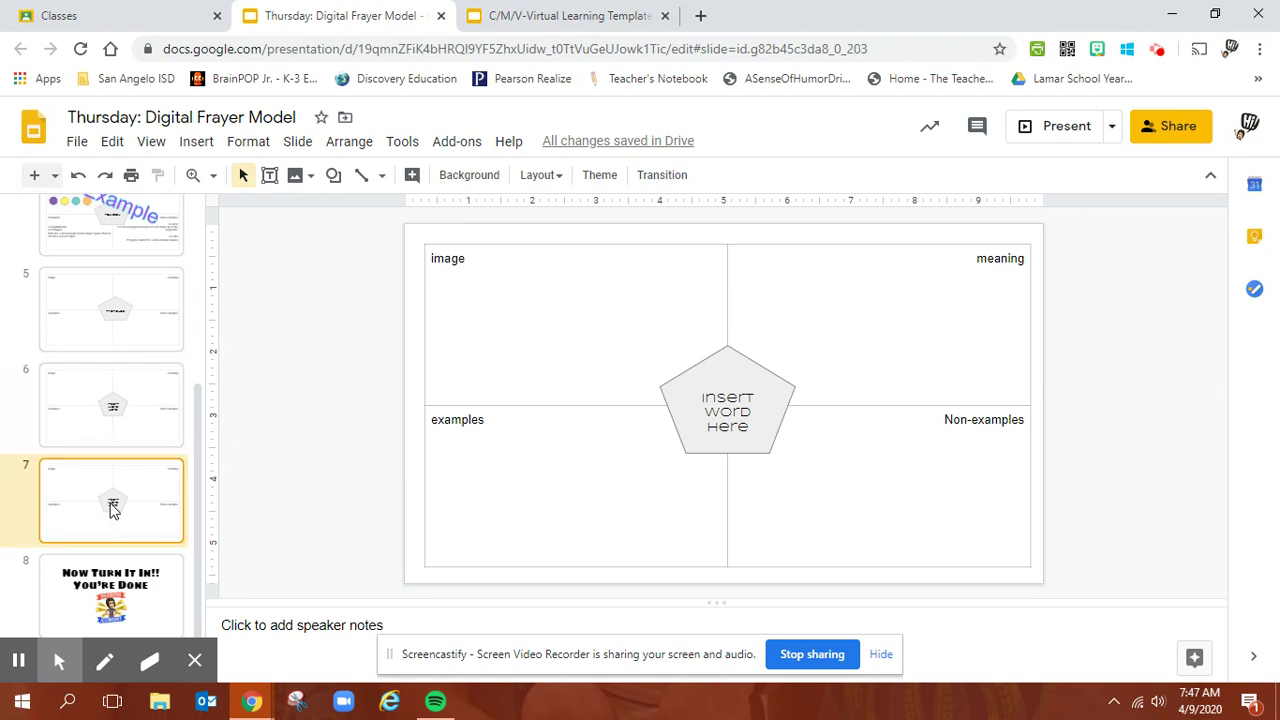
pyautogui.click(133, 409)
pyautogui.click(130, 310)
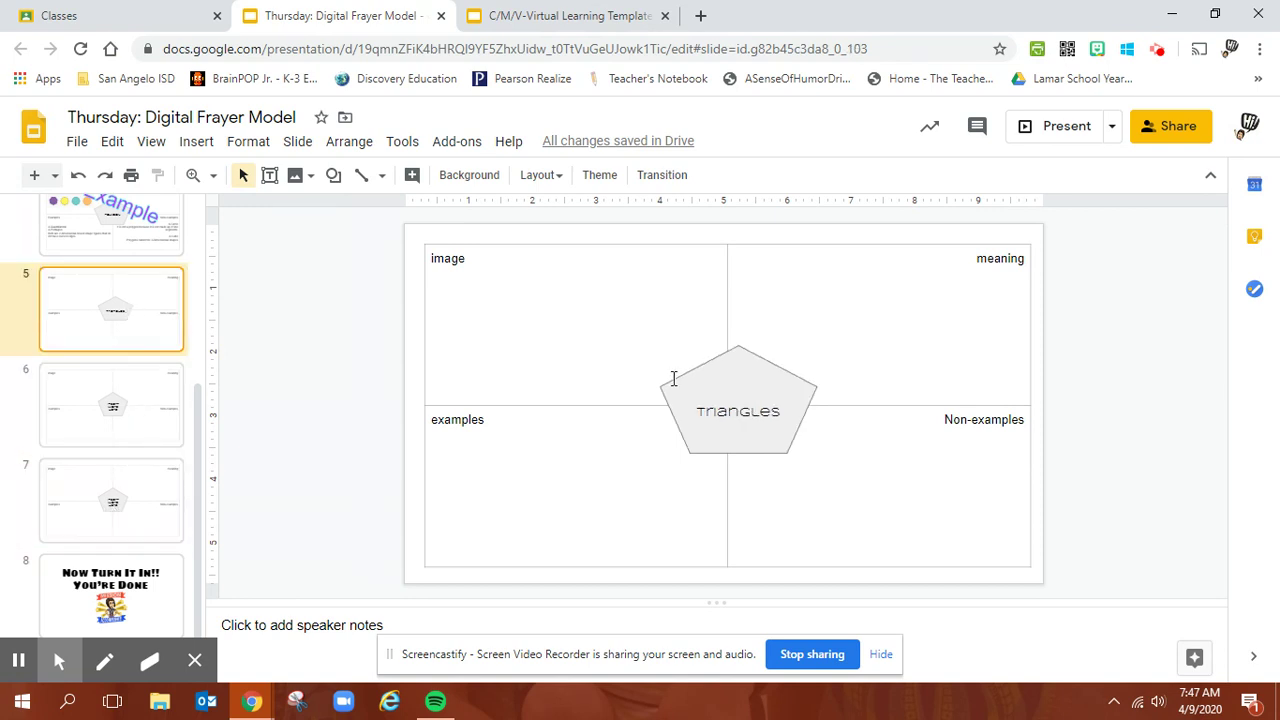
pyautogui.click(143, 425)
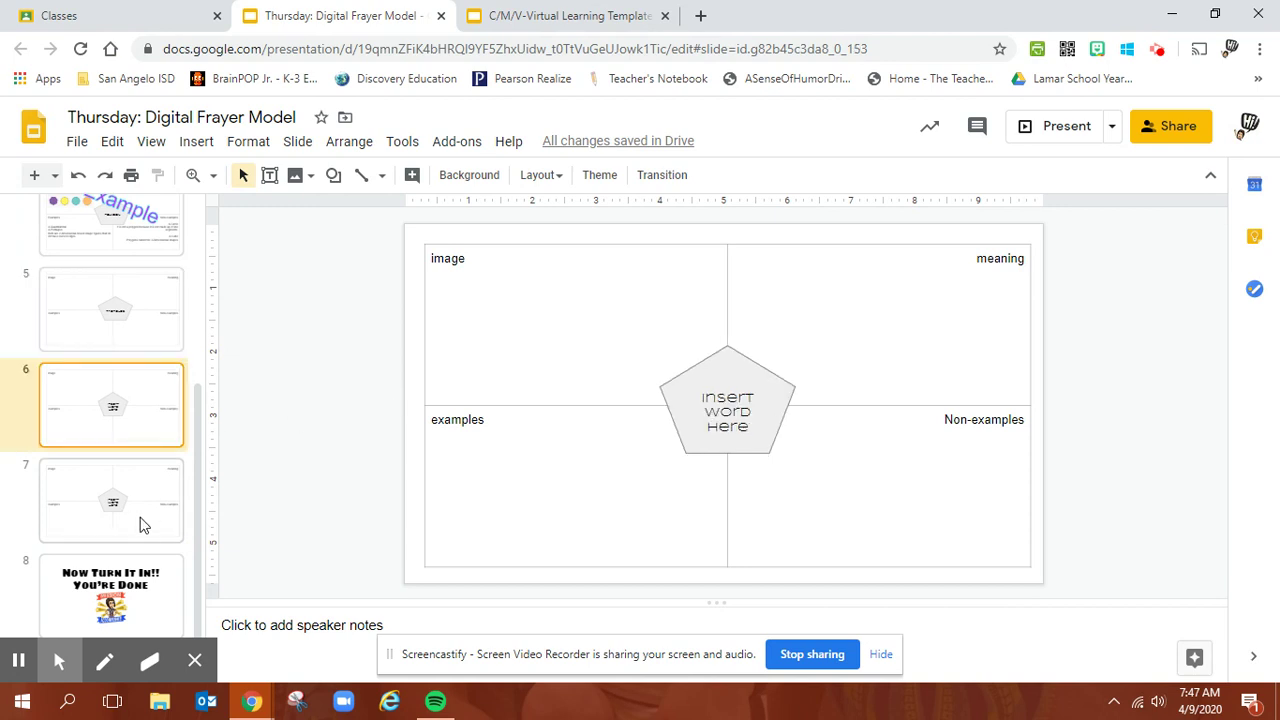
pyautogui.click(140, 525)
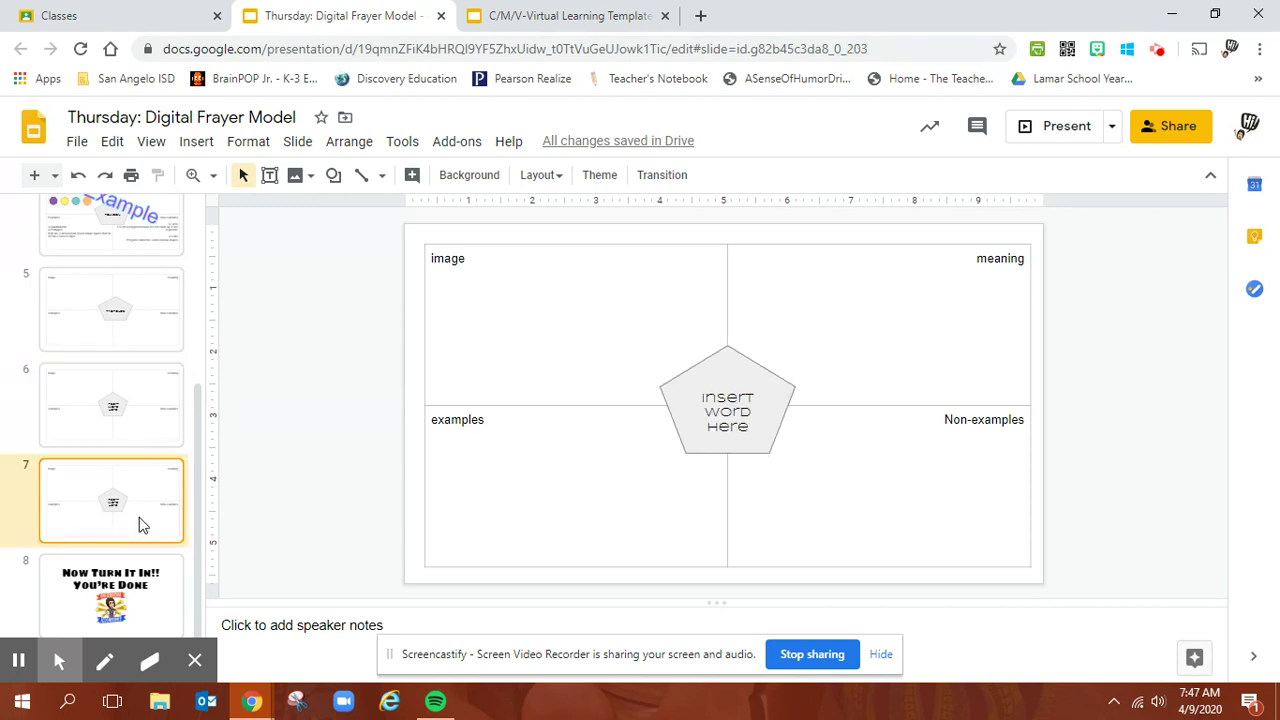
pyautogui.click(128, 318)
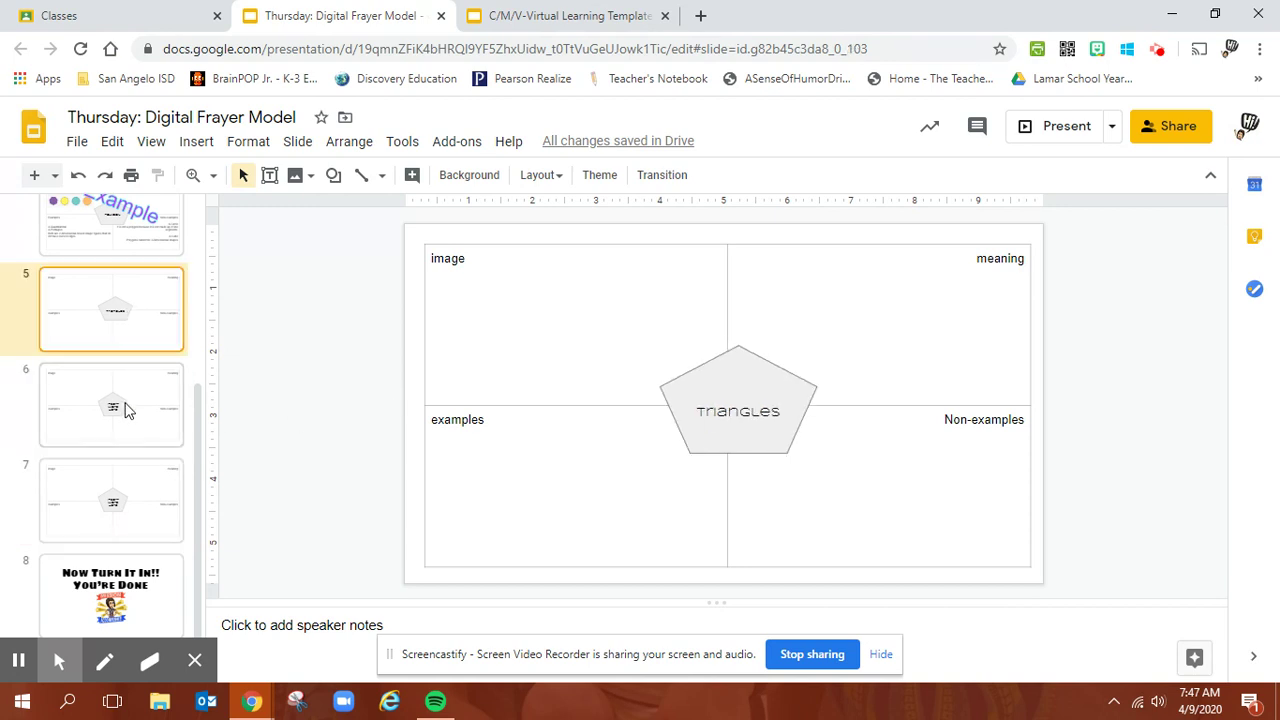
pyautogui.click(125, 409)
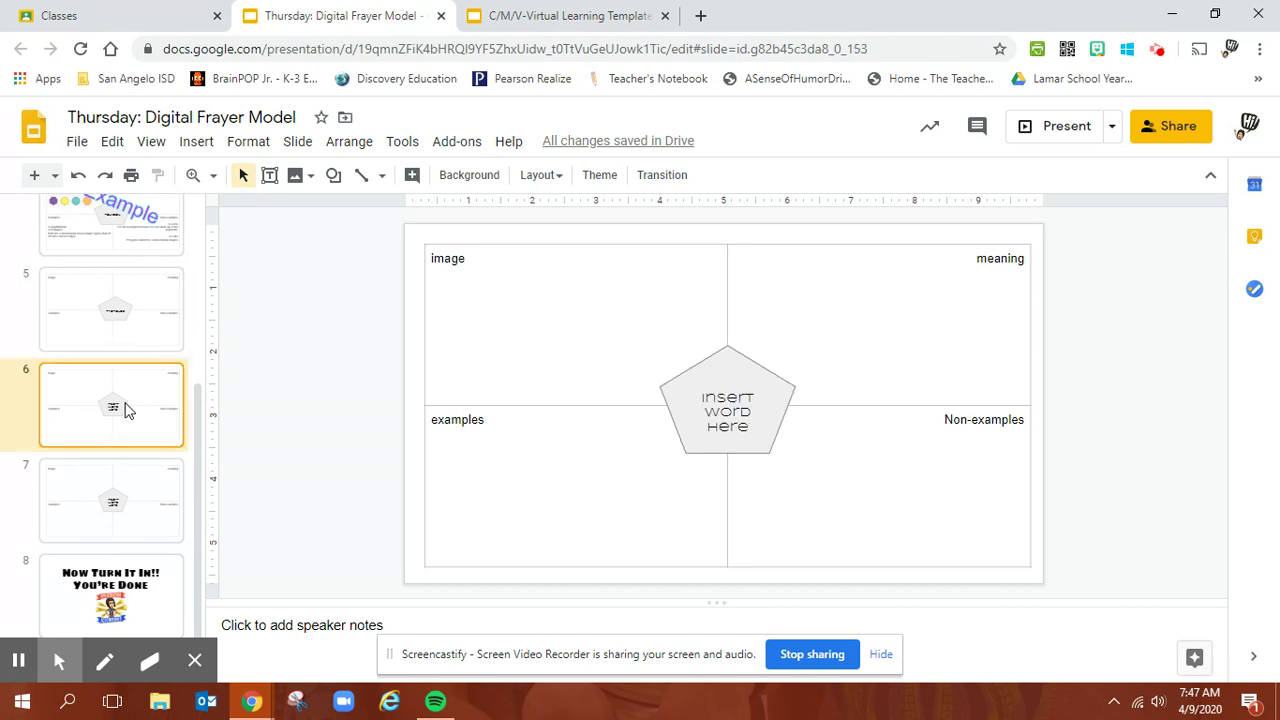
pyautogui.click(100, 517)
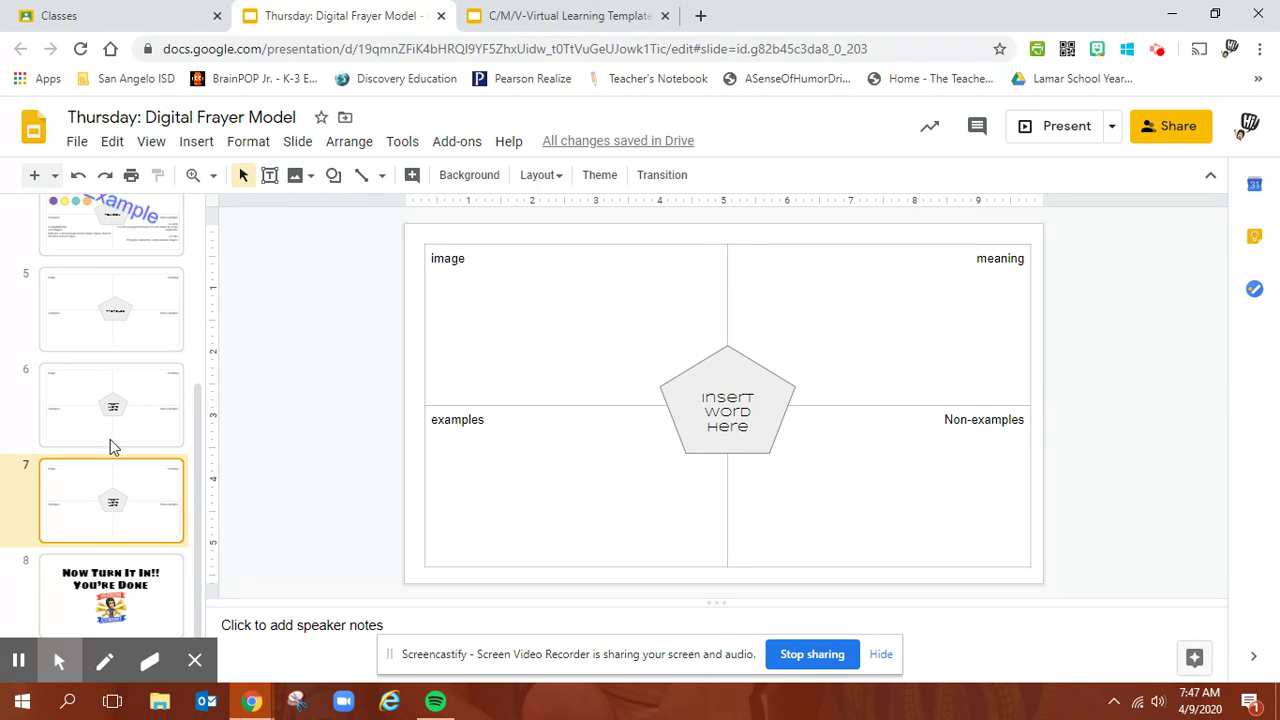
pyautogui.click(110, 336)
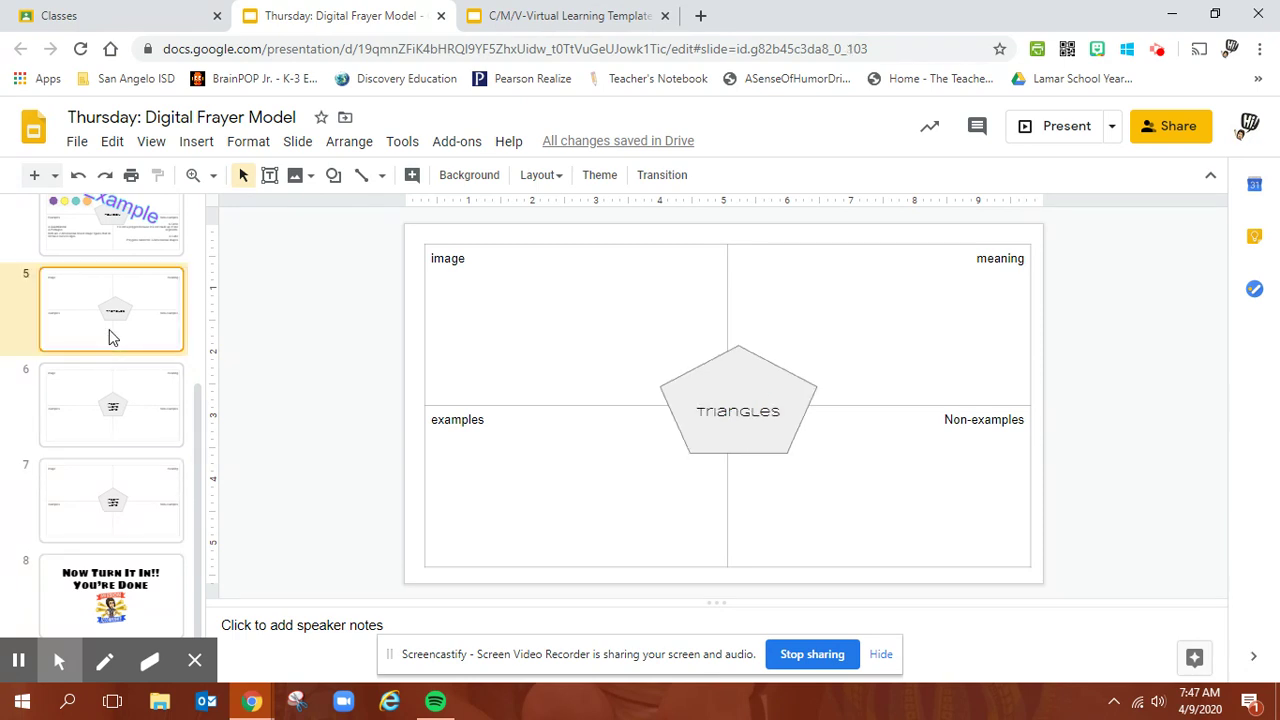
# Shift the Triangles pentagon left so it sits centred on the Frayer grid's crossing lines
pyautogui.click(776, 413)
pyautogui.moveTo(783, 413); pyautogui.dragTo(766, 413)
pyautogui.click(770, 418)
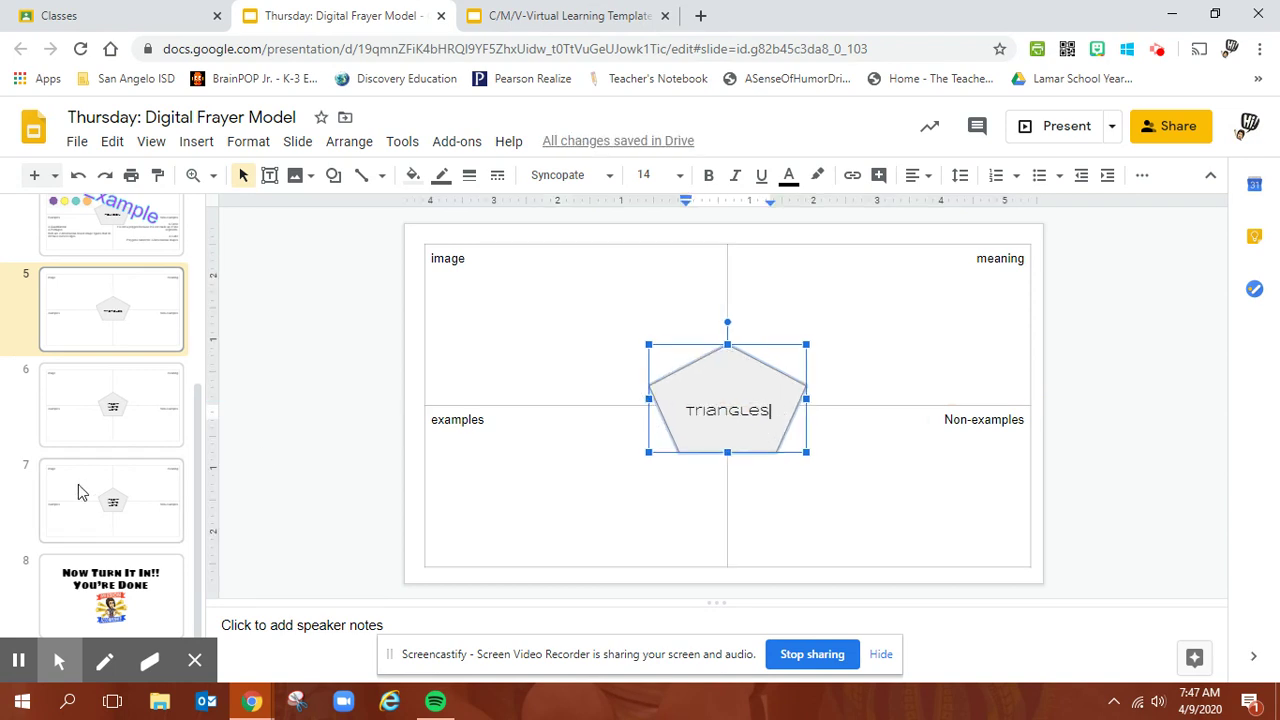
pyautogui.click(117, 421)
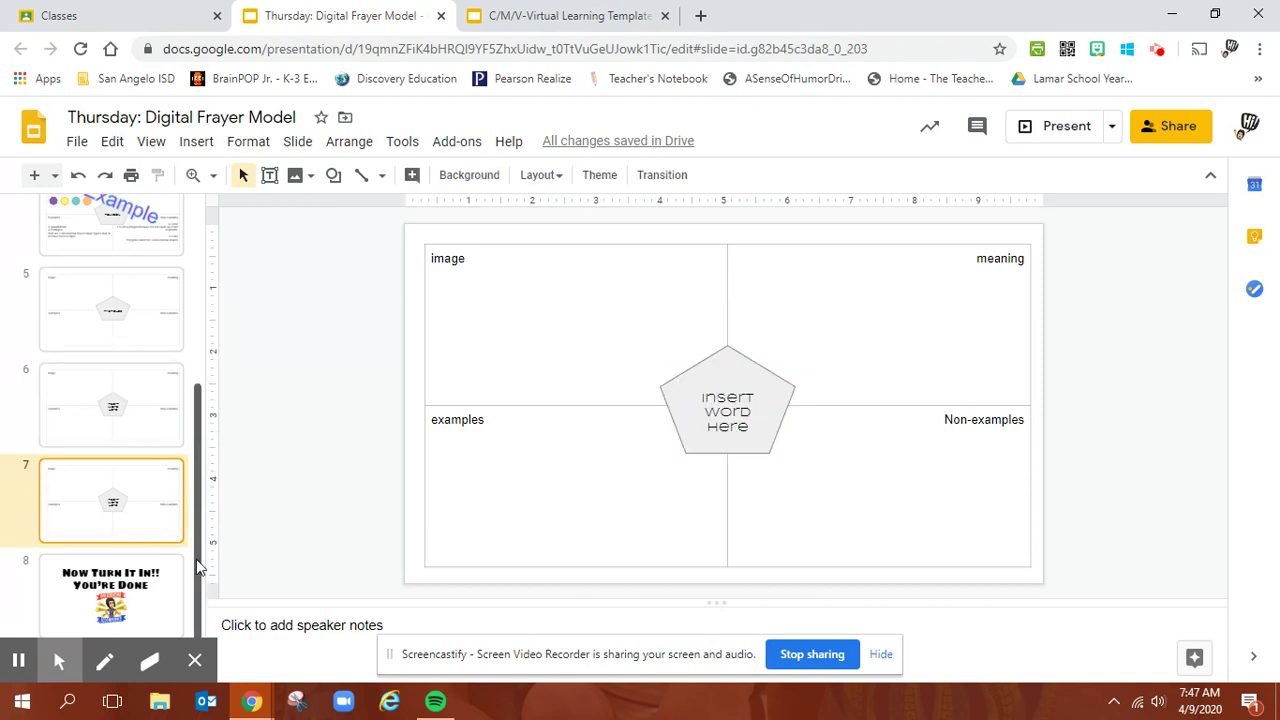
pyautogui.click(148, 588)
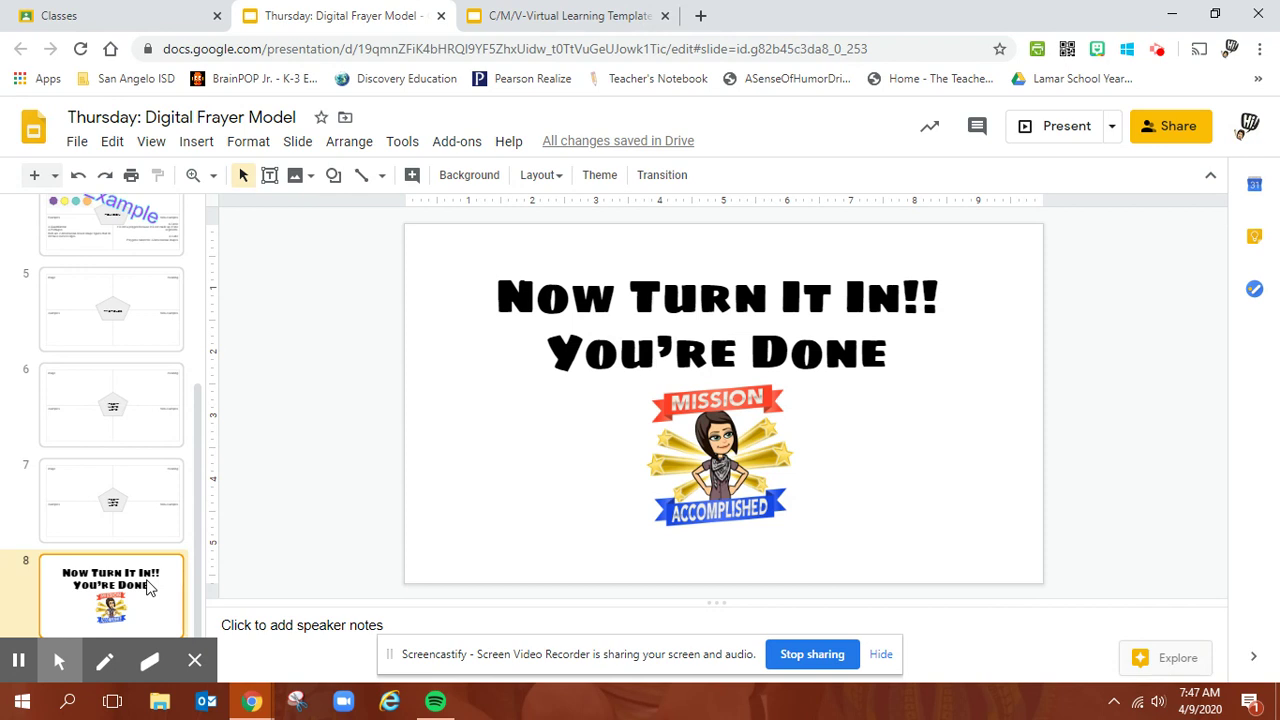